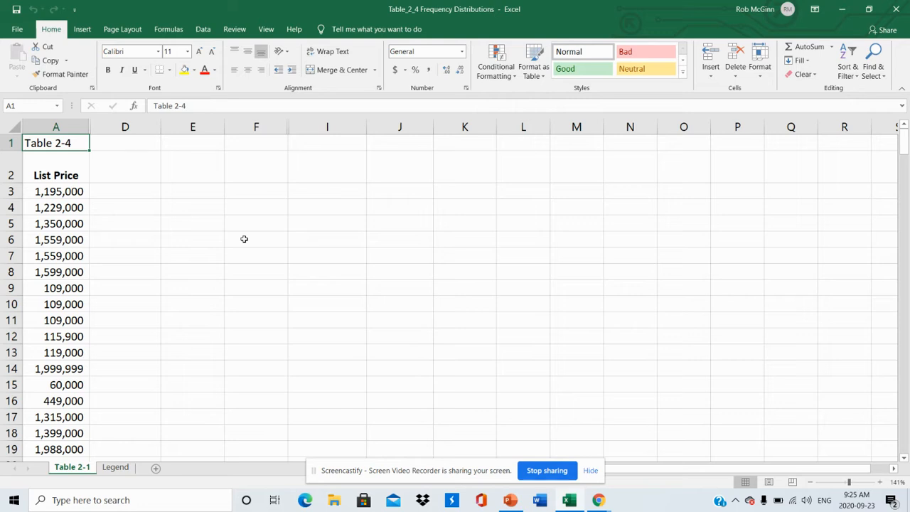
Step: Review the List Price column down to its last entry and return to the start of the sheet
key(Down)
key(Down)
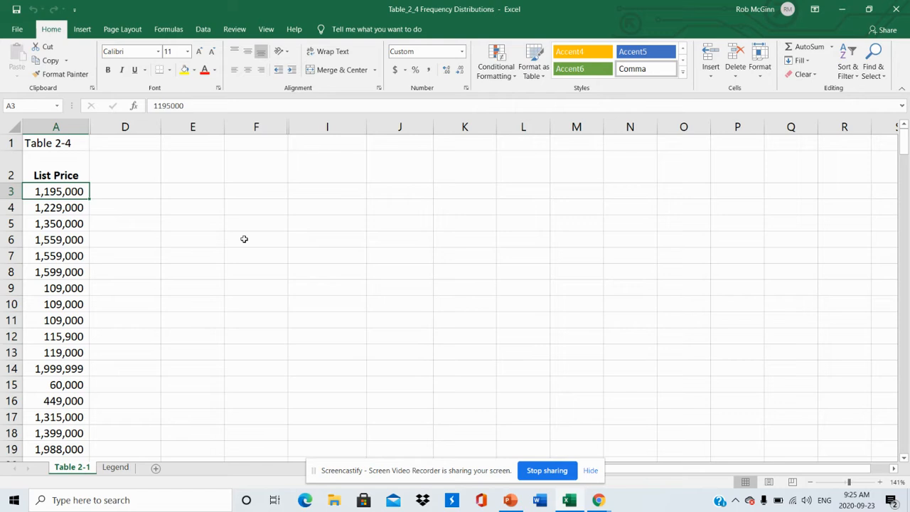
key(Down)
key(Down)
key(Down)
key(Down)
key(Down)
key(Down)
key(Down)
key(Down)
key(Down)
key(Down)
key(Down)
key(Down)
key(Down)
key(Down)
key(Down)
key(Down)
key(Down)
key(Down)
key(Down)
key(Down)
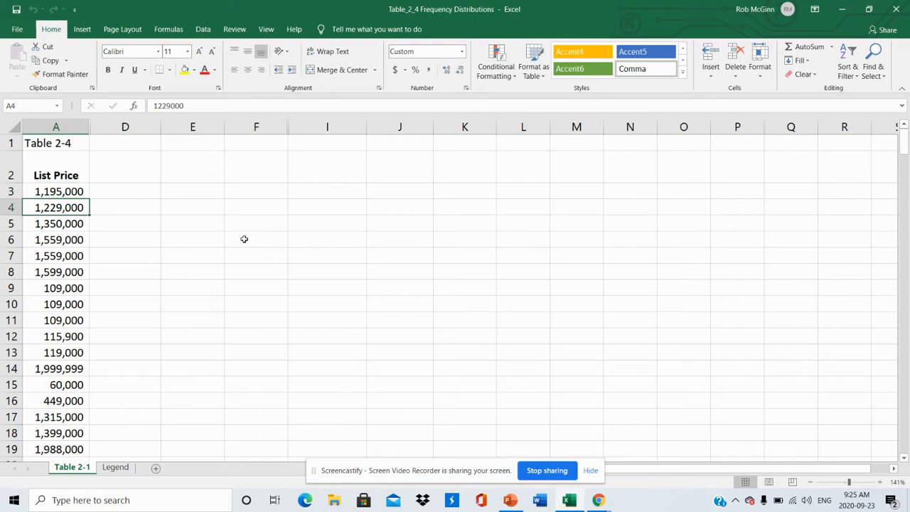
key(Down)
key(Down)
key(Down)
key(Down)
key(Down)
key(Down)
key(Down)
key(Down)
key(Down)
key(Down)
key(Down)
key(Down)
key(Down)
key(Down)
key(Down)
key(Down)
key(Down)
key(Down)
key(Down)
key(Down)
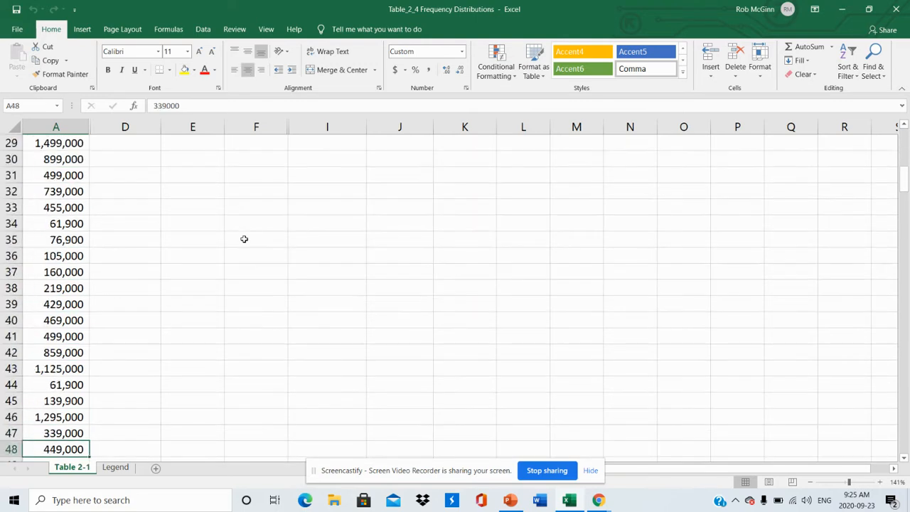
key(Down)
key(Down)
key(Down)
key(Down)
key(Down)
key(Down)
key(Down)
key(Down)
key(Down)
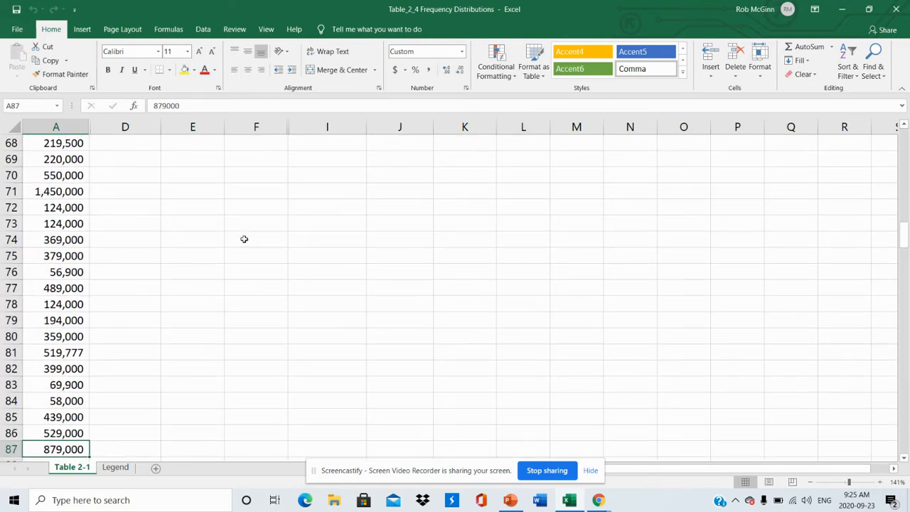
key(Down)
key(Up)
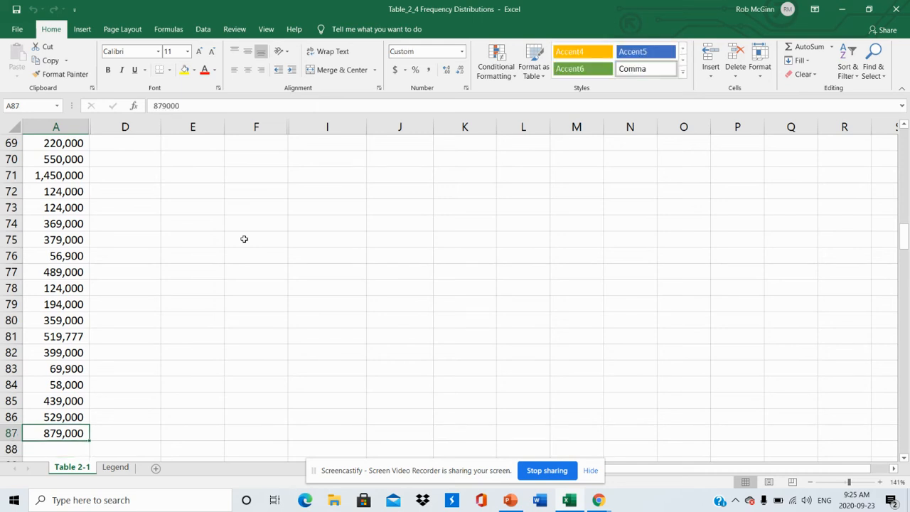
key(Up)
key(Up)
key(Up)
key(Up)
key(Up)
key(Up)
key(Up)
key(Up)
key(Up)
key(Up)
key(Up)
key(Up)
key(Up)
key(Up)
key(Up)
key(Up)
key(Up)
key(Up)
key(Up)
key(Up)
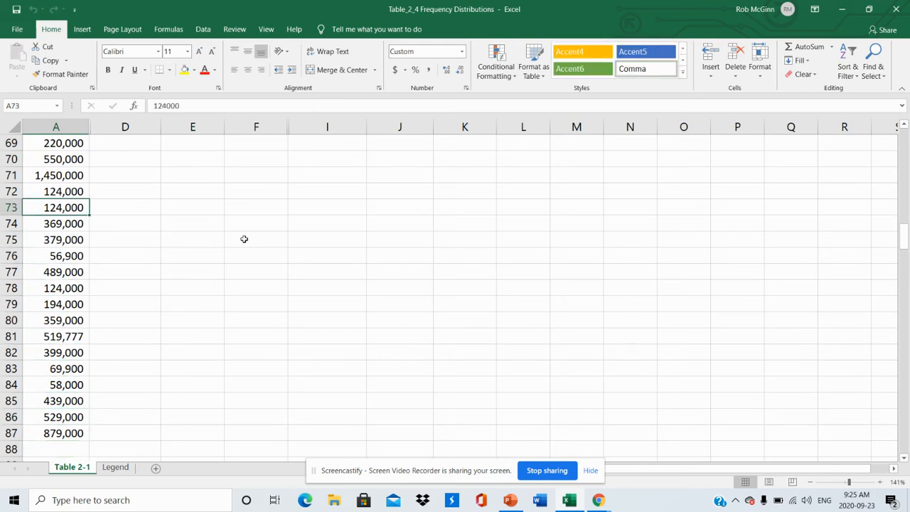
key(Up)
key(Up)
key(Up)
key(Up)
key(Up)
key(Up)
key(Up)
key(Up)
key(Up)
key(Up)
key(Up)
key(Up)
key(Up)
key(Up)
key(Up)
key(Up)
key(Up)
key(Up)
key(Up)
key(Up)
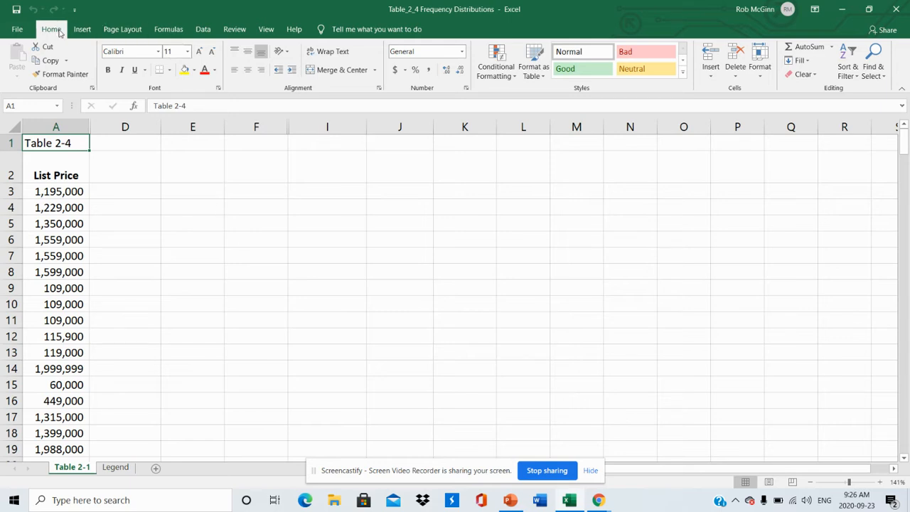
Step: Start a MegaStat quantitative frequency distribution and set its input range to a3:a87
click(204, 29)
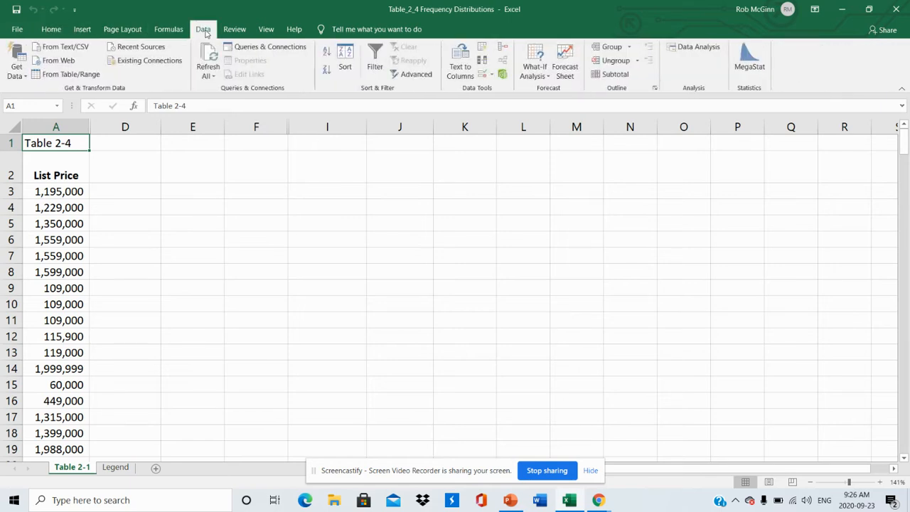
click(752, 61)
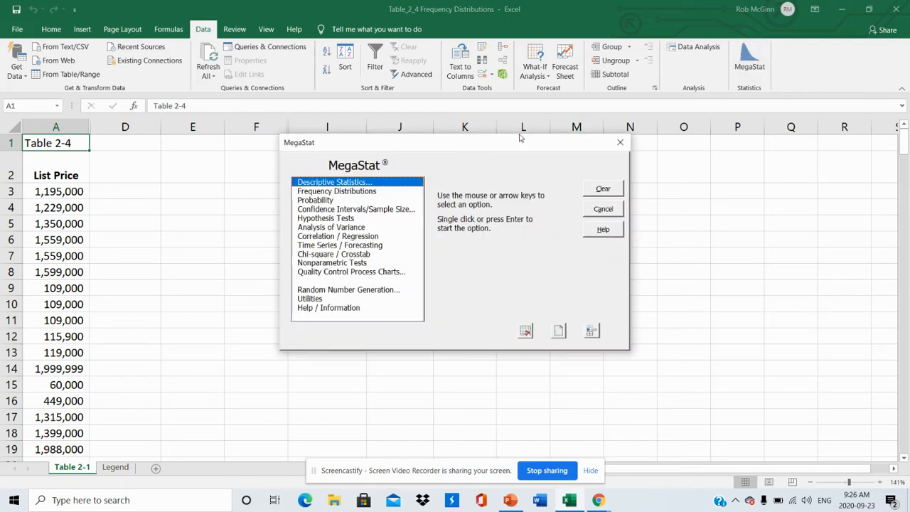
click(340, 191)
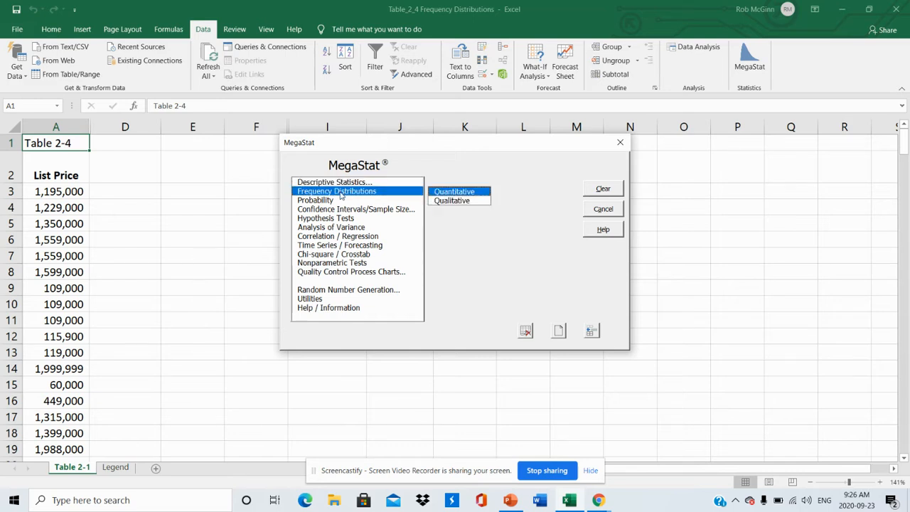
click(455, 193)
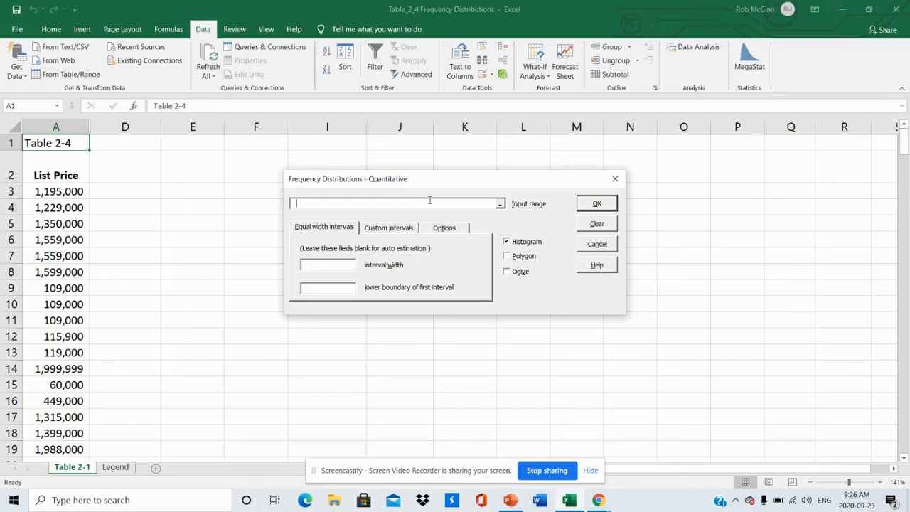
click(432, 202)
text(a3:)
text(a87)
Step: Set the interval width to 250000 and the first interval's lower boundary to 0, and generate the frequency distribution with histogram
click(332, 264)
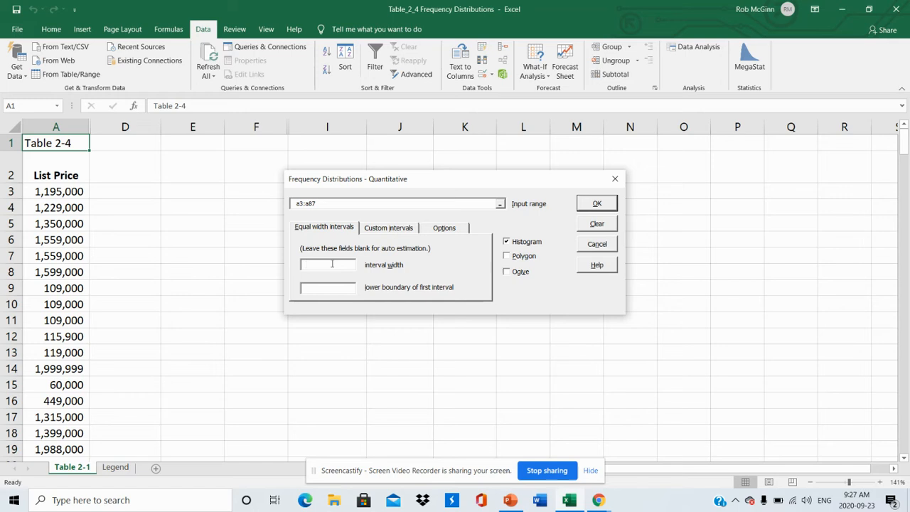
text(250000)
key(Tab)
text(0)
click(597, 204)
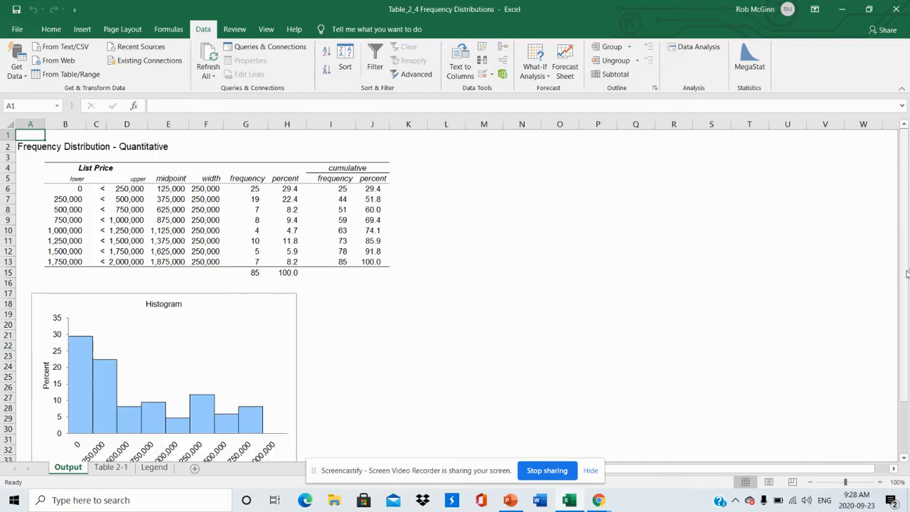
Step: Examine the histogram in the output along with its available chart styles and chart elements
drag(906, 269, 906, 318)
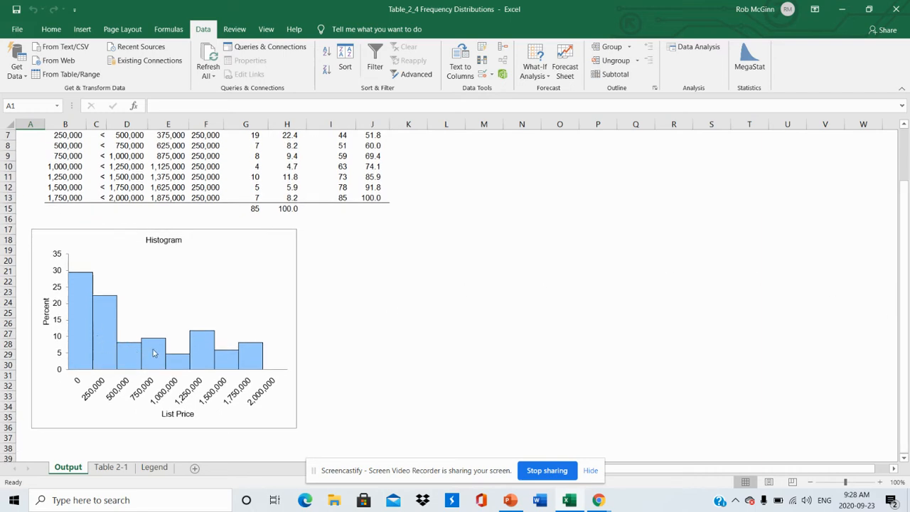
click(251, 279)
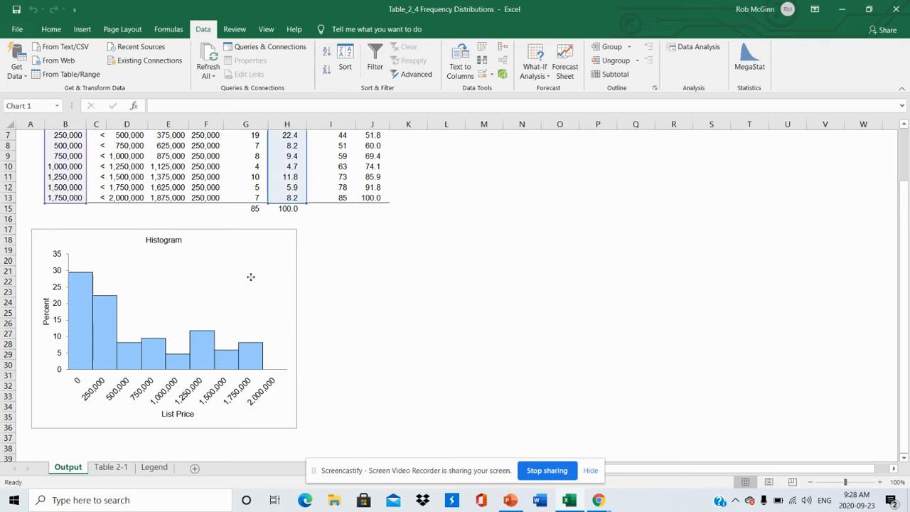
click(256, 240)
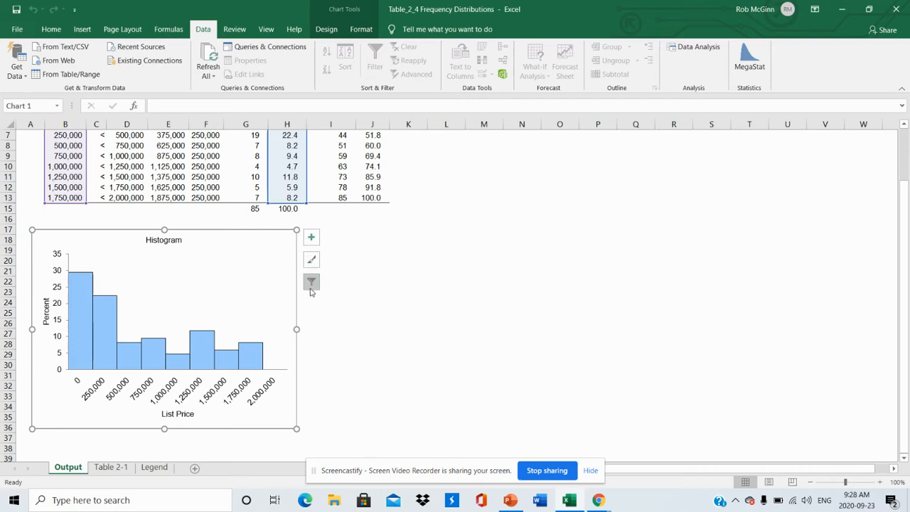
click(225, 265)
click(232, 241)
click(313, 263)
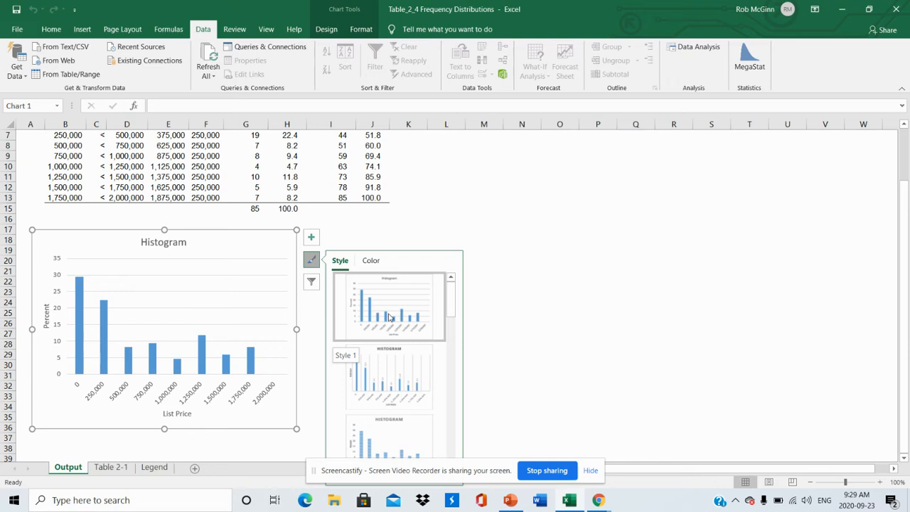
mouse_move(450, 306)
mouse_down()
mouse_move(452, 352)
mouse_move(448, 300)
mouse_up()
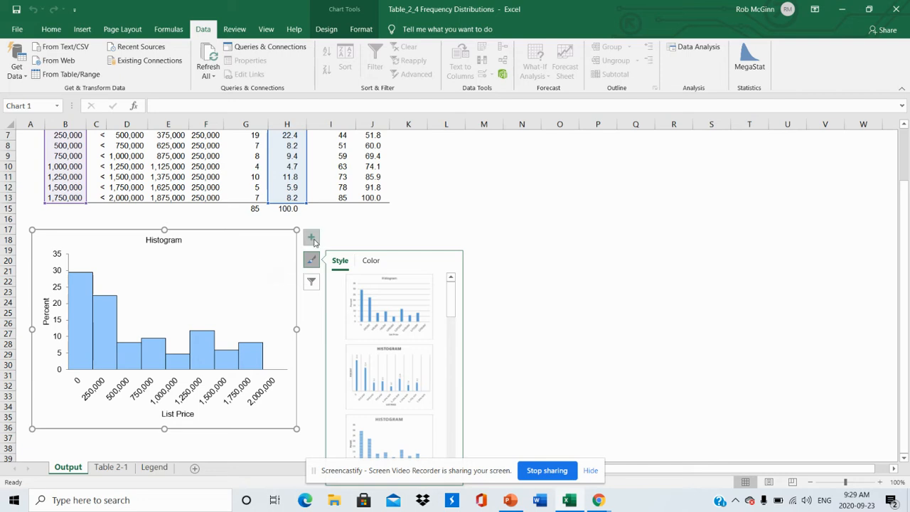
click(312, 238)
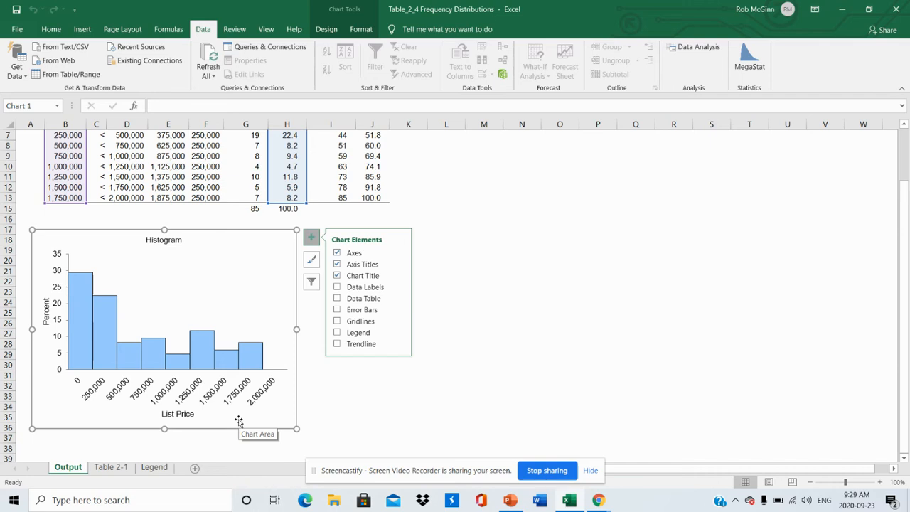
click(210, 263)
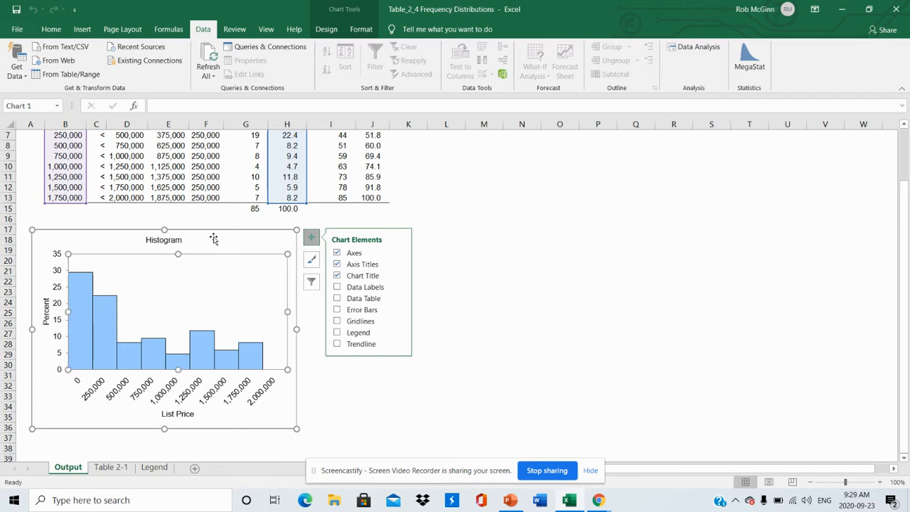
click(213, 237)
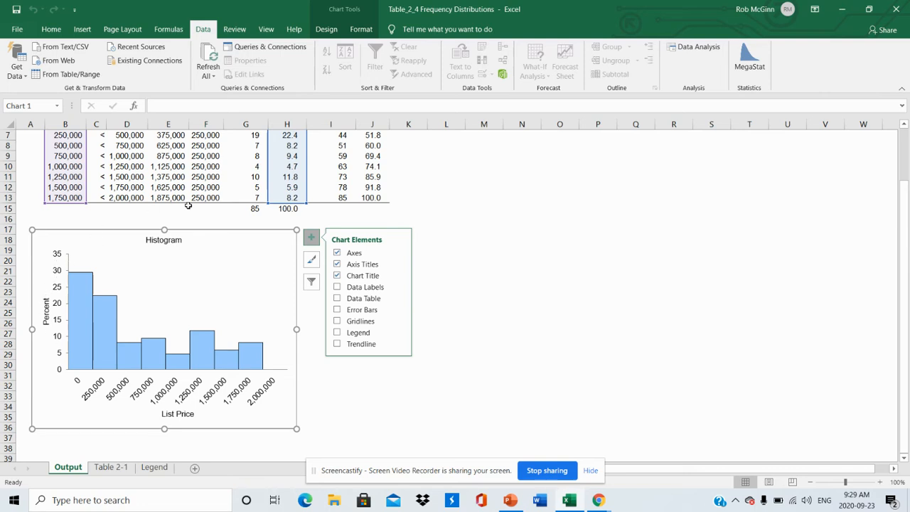
Step: Edit the histogram's data source so its series plots the frequency values in G6:G13 of the Output sheet
click(905, 126)
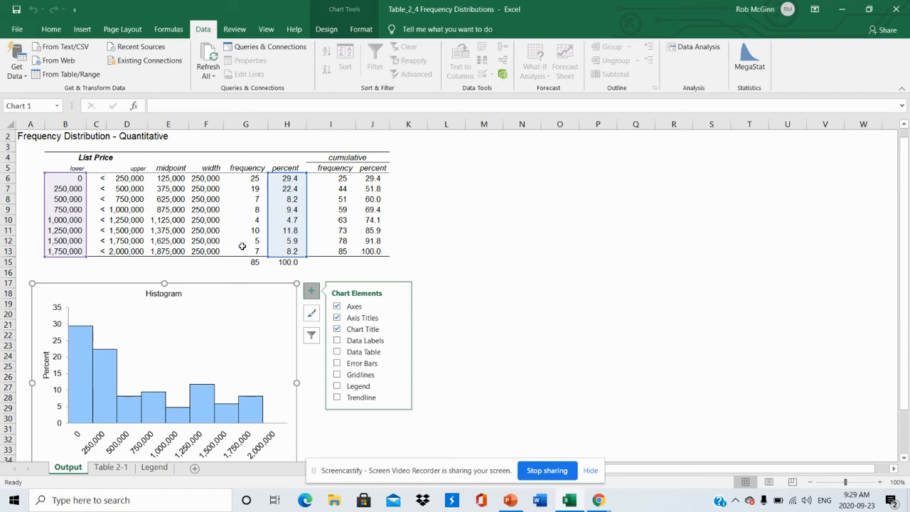
click(207, 325)
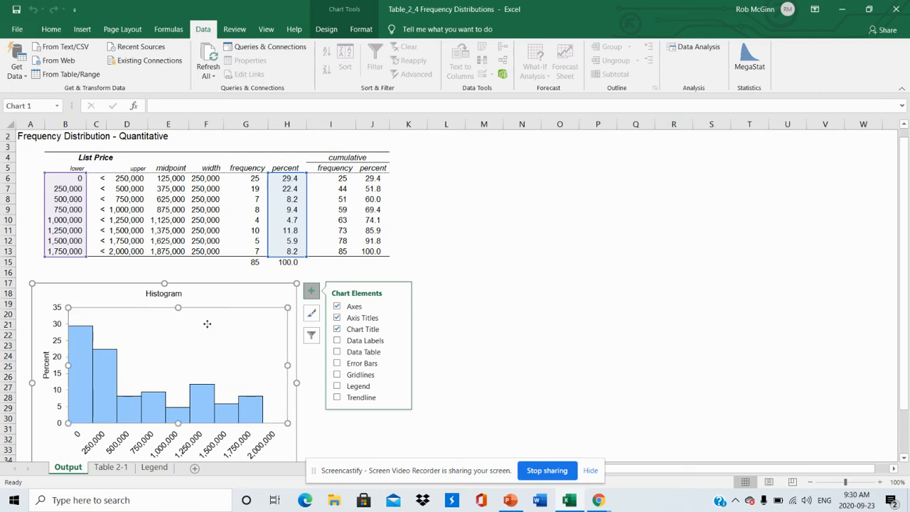
double_click(207, 324)
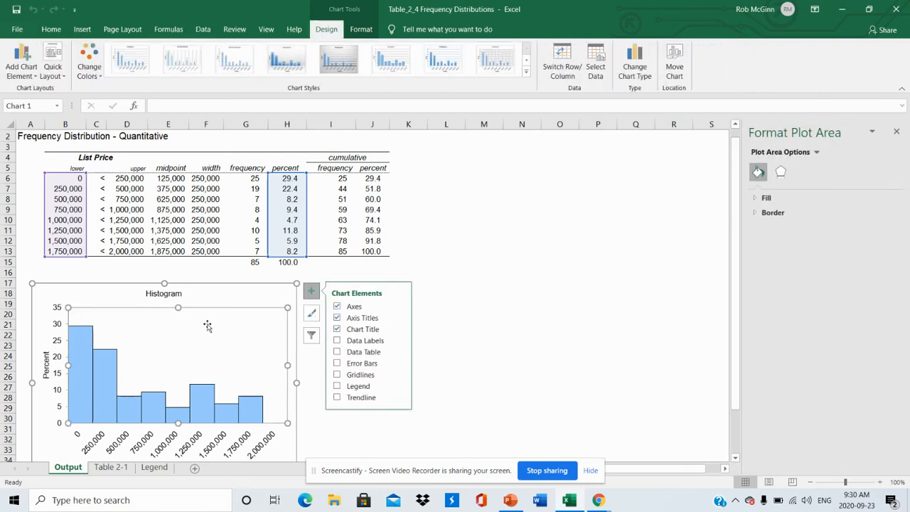
right_click(207, 327)
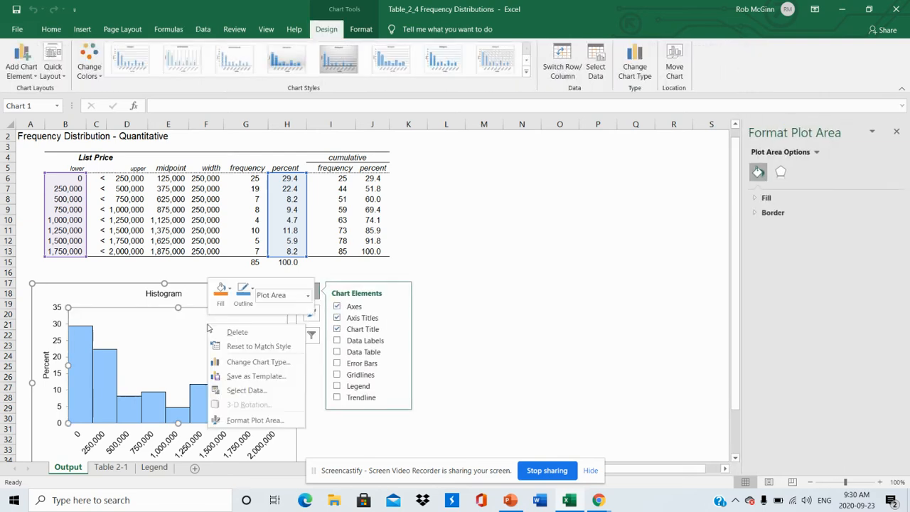
click(244, 390)
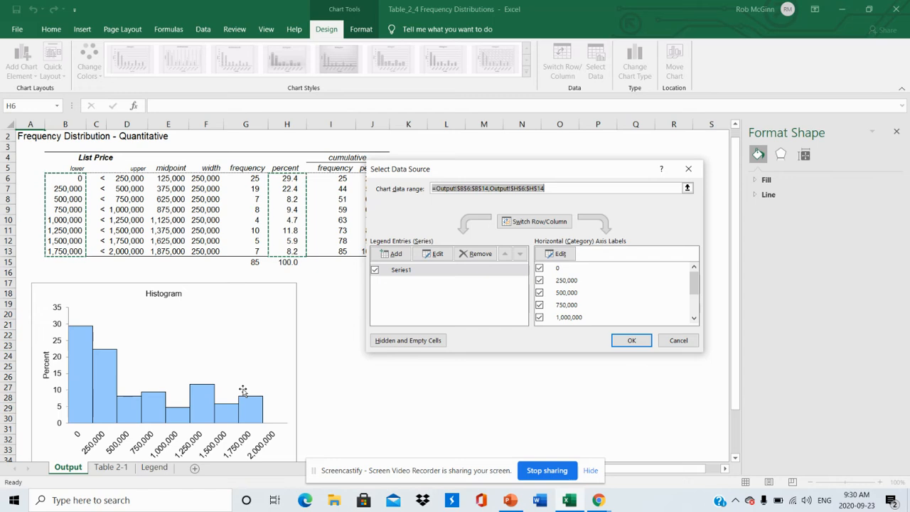
click(432, 254)
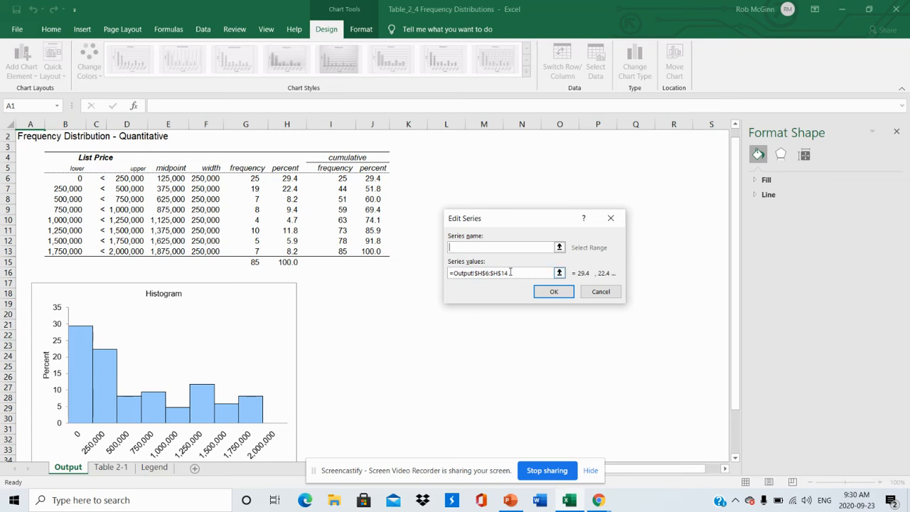
click(510, 272)
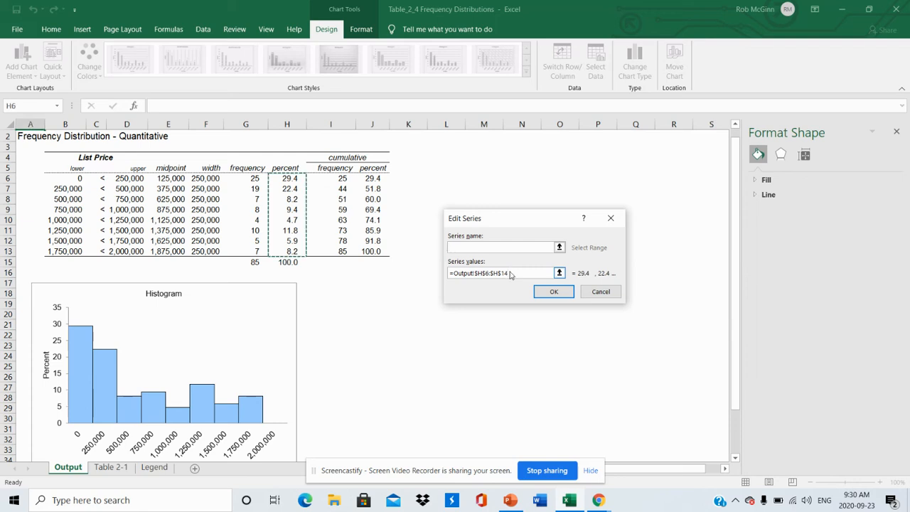
drag(510, 272, 443, 270)
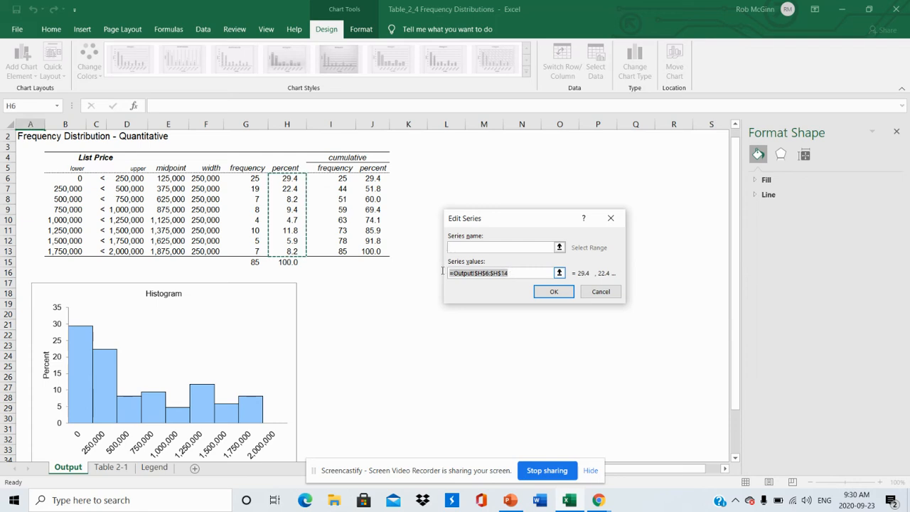
key(Delete)
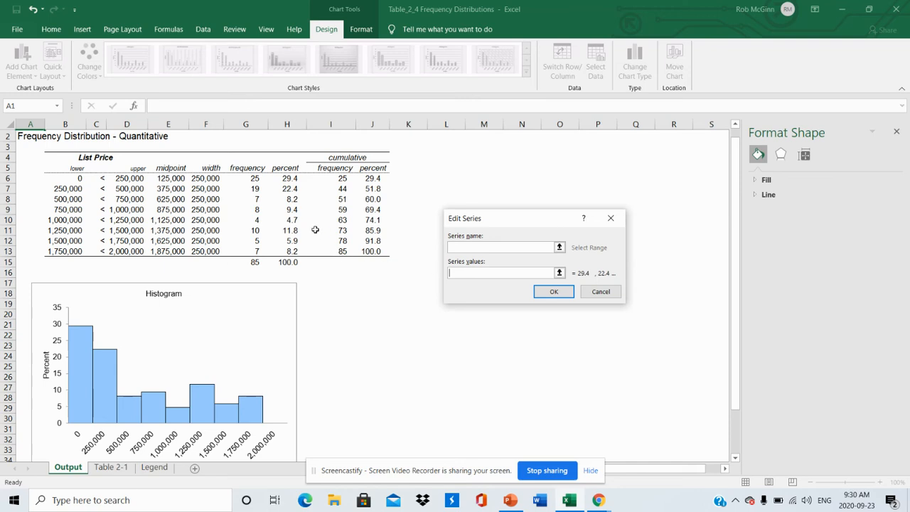
click(250, 179)
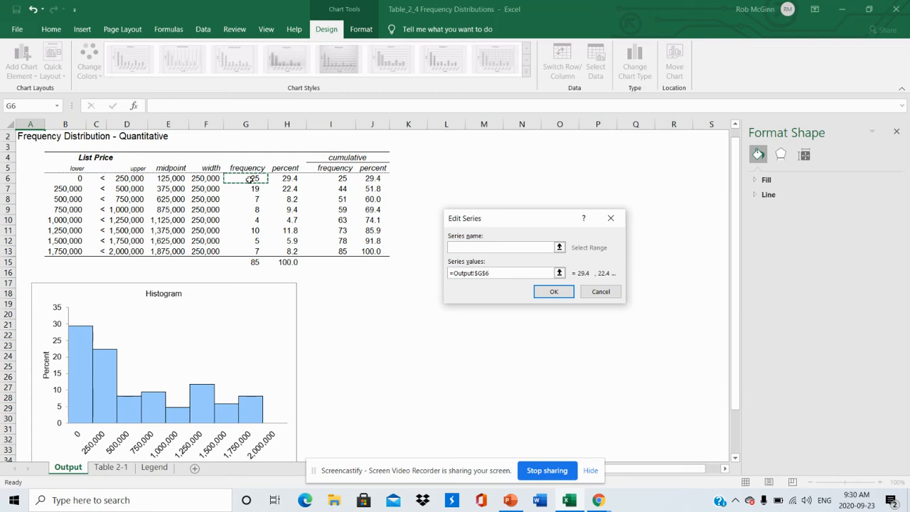
drag(248, 180, 253, 250)
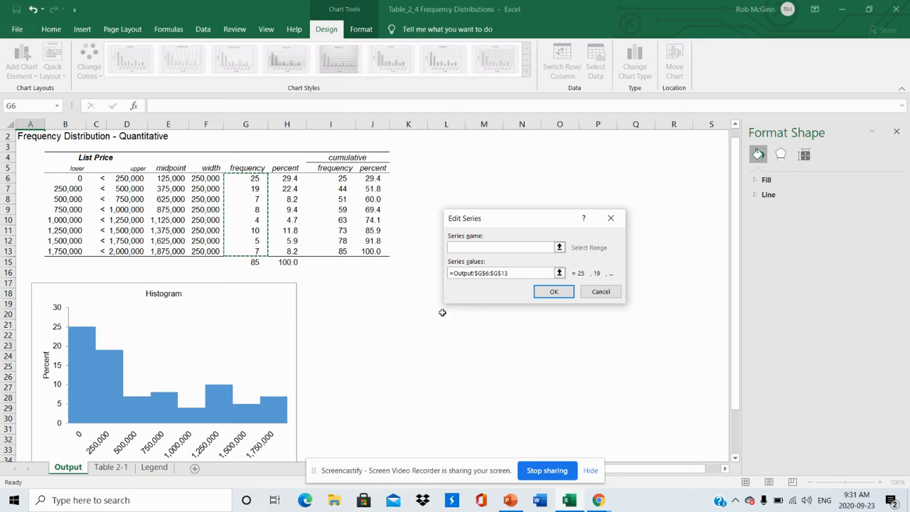
click(549, 293)
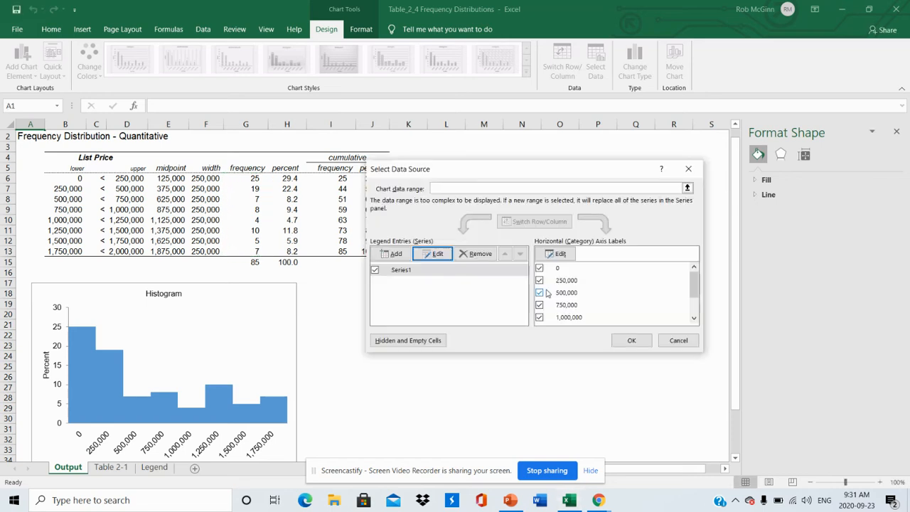
click(631, 340)
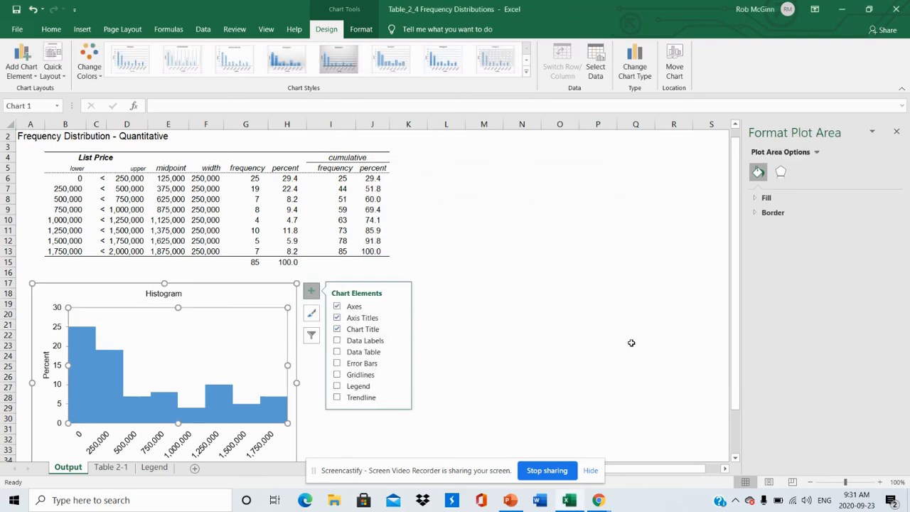
click(313, 297)
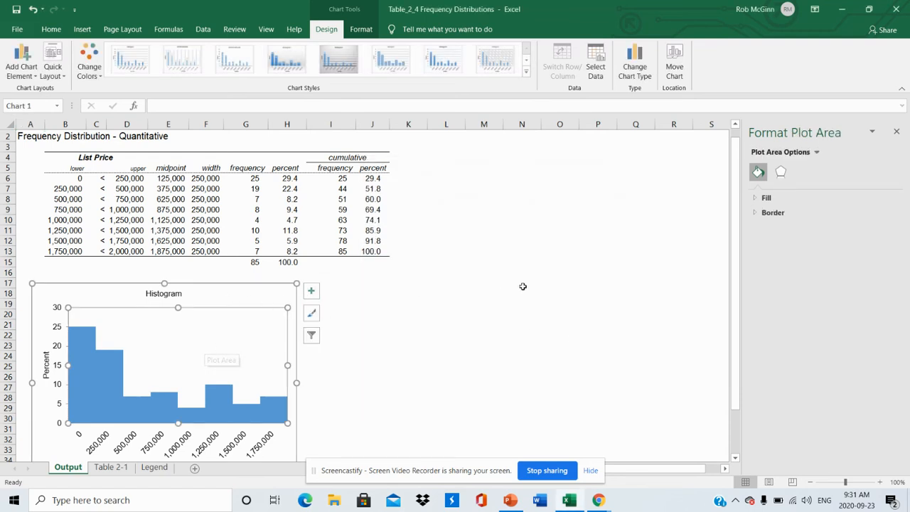
Step: Delete the histogram's Percent axis title and reset the Axis Titles chart element so both axes have placeholder titles
drag(736, 300, 736, 344)
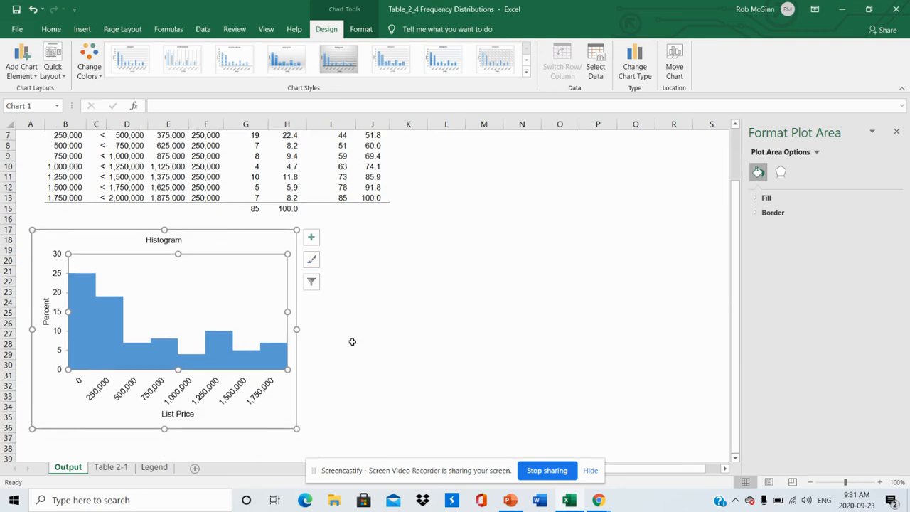
mouse_move(180, 367)
click(48, 315)
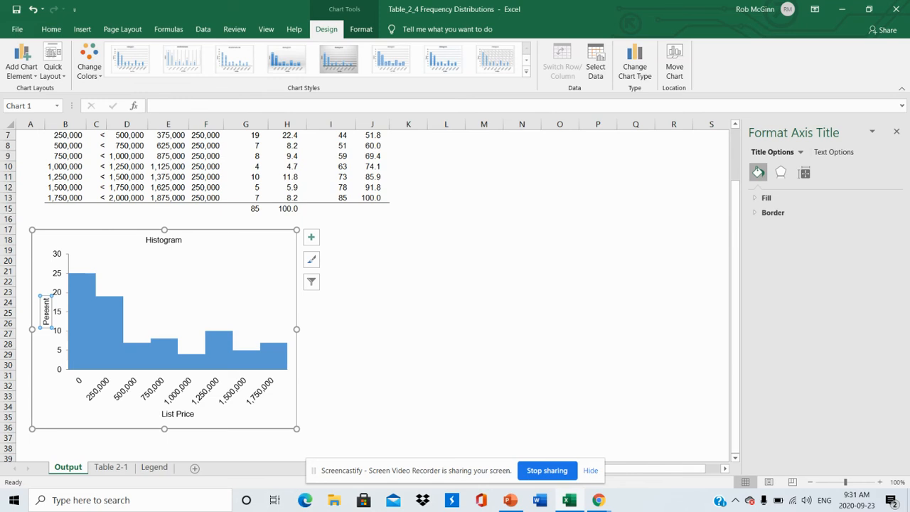
key(Delete)
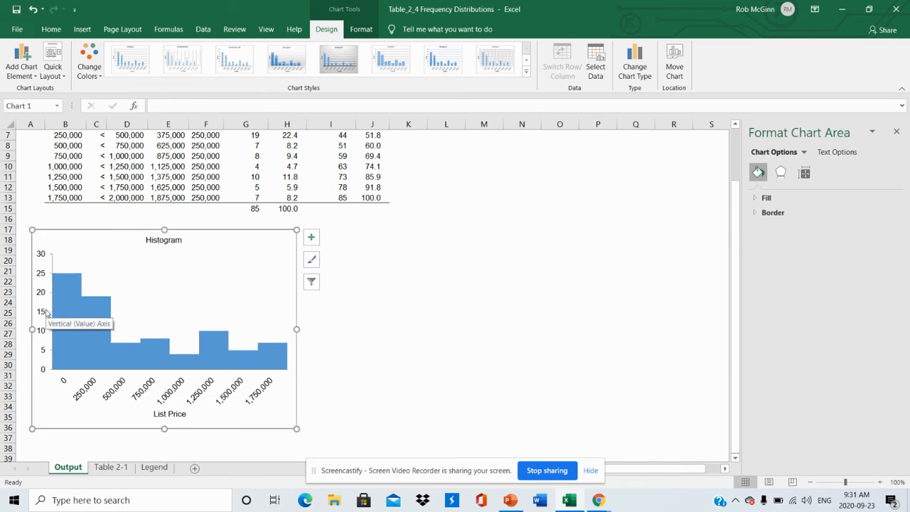
click(311, 238)
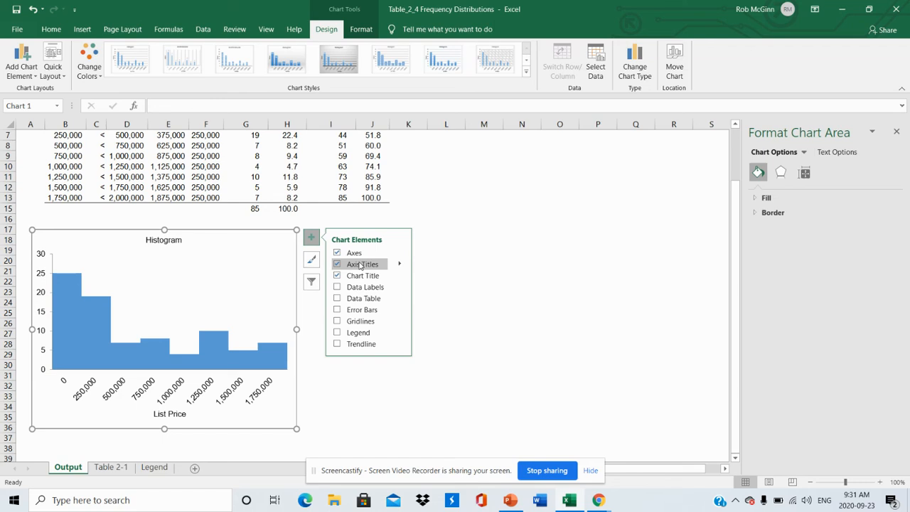
click(351, 267)
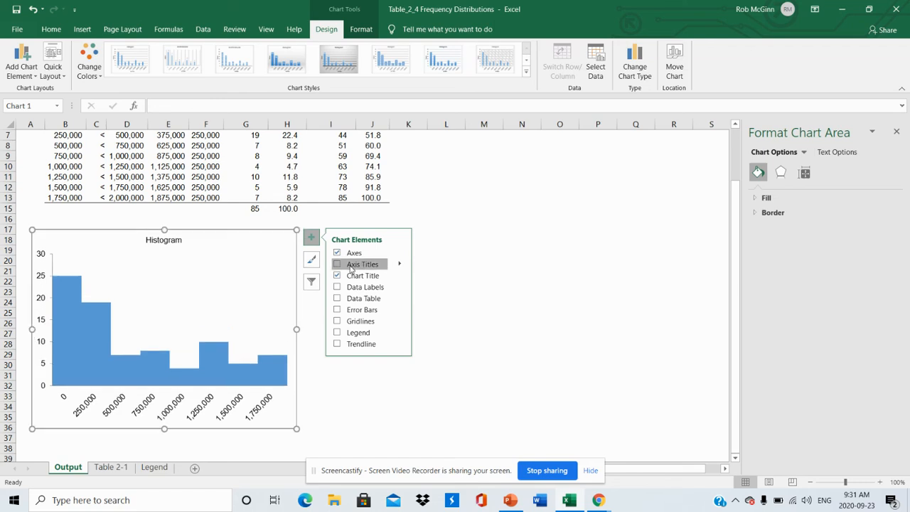
click(351, 268)
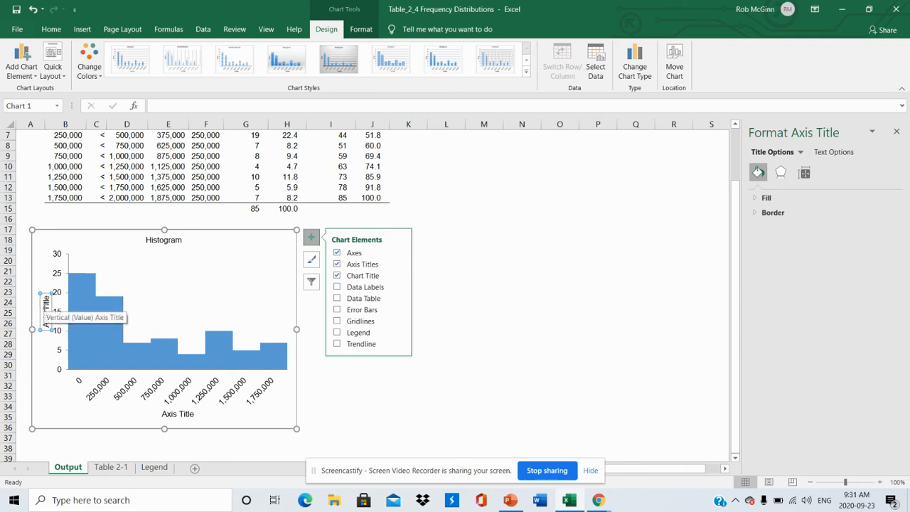
Step: Replace the placeholder text of the histogram's vertical axis title with "# of listings"
click(46, 304)
key(BackSpace)
key(BackSpace)
key(BackSpace)
key(BackSpace)
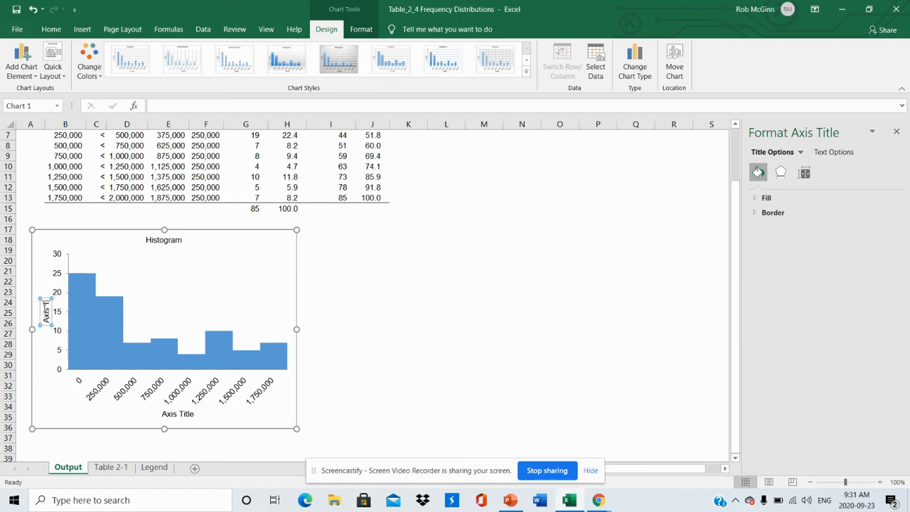
key(BackSpace)
key(BackSpace)
key(BackSpace)
key(BackSpace)
key(BackSpace)
key(BackSpace)
text(#)
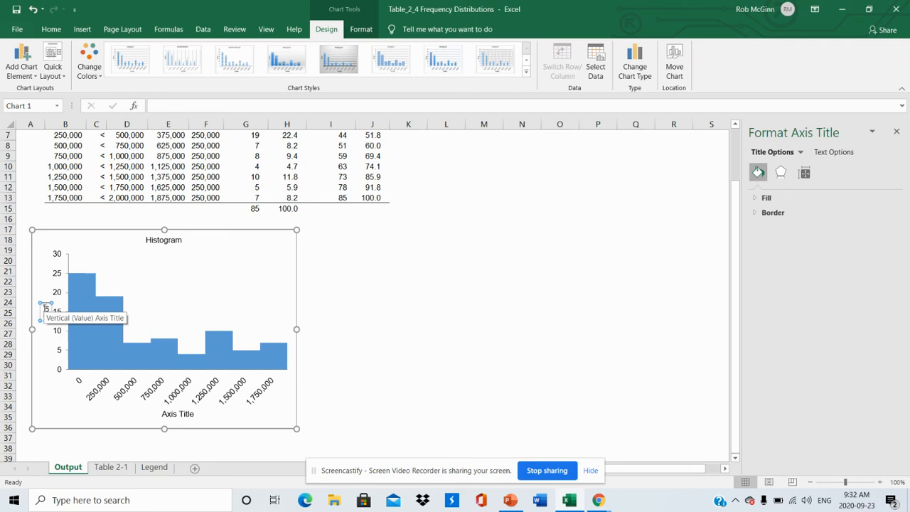
text( Listingstings)
Step: Replace the placeholder text of the histogram's horizontal axis title with "Listing Price"
click(175, 417)
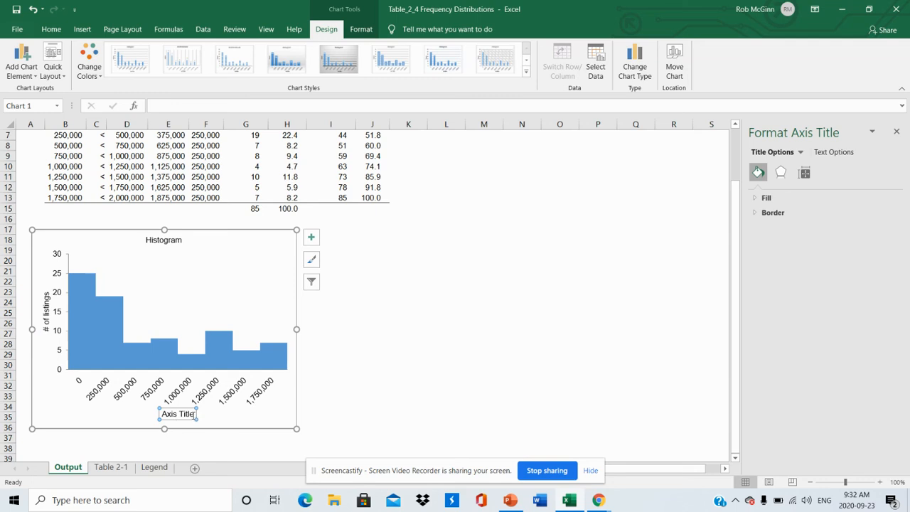
drag(194, 413, 166, 416)
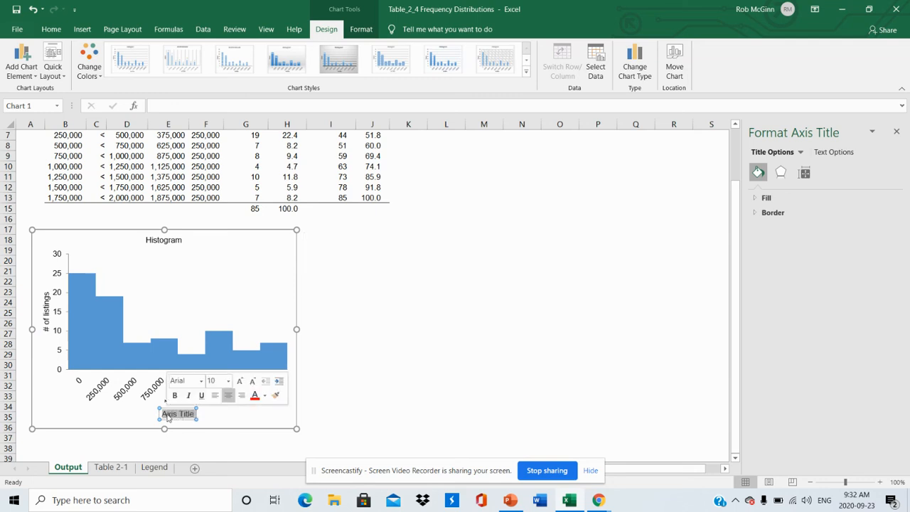
text(Listing)
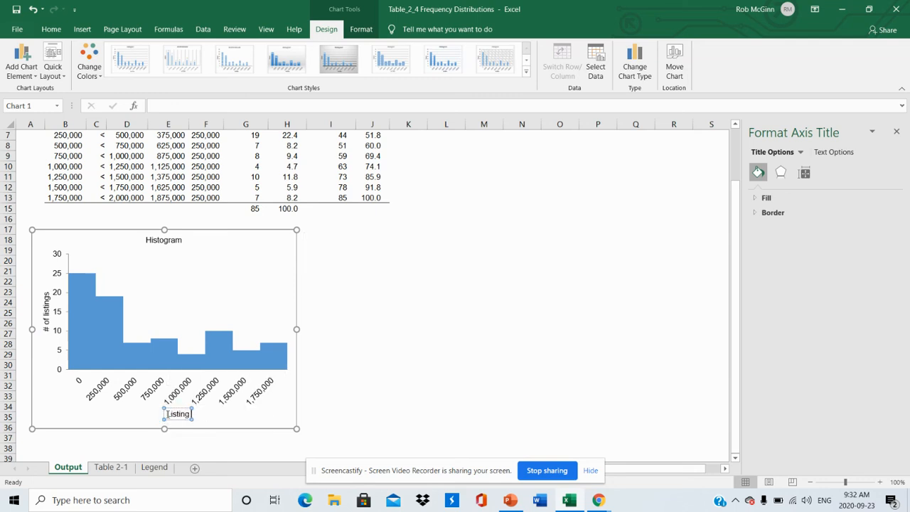
text( Price)
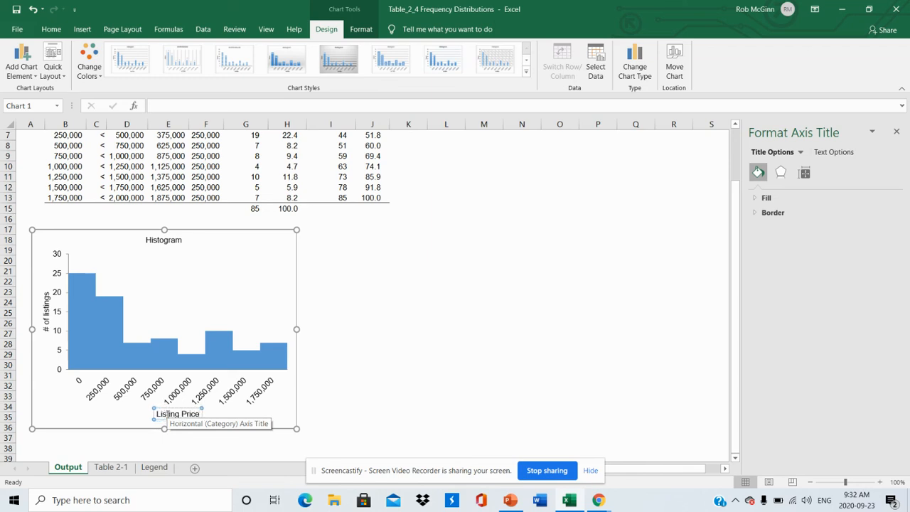
Step: Change the histogram's chart title to "Real Estate Listings in BC" and deselect the chart
click(158, 243)
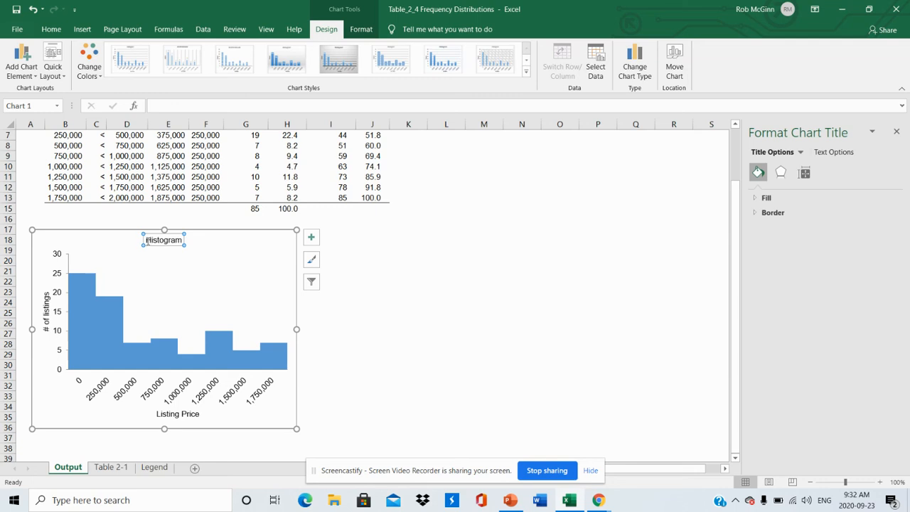
drag(147, 239, 184, 242)
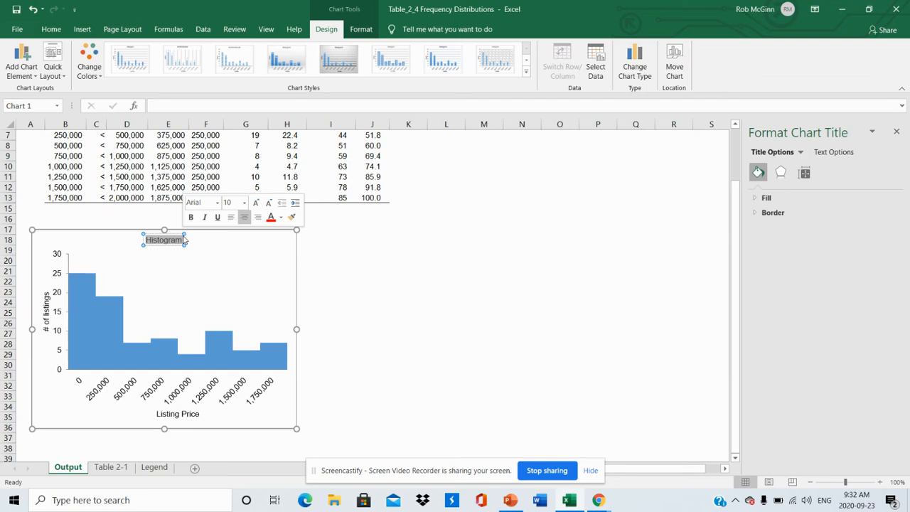
text(Real)
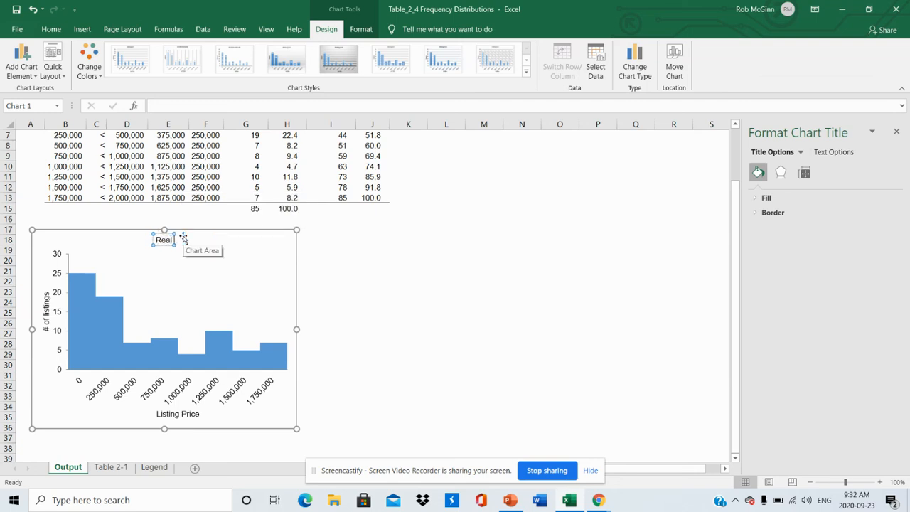
text( Estate Lis)
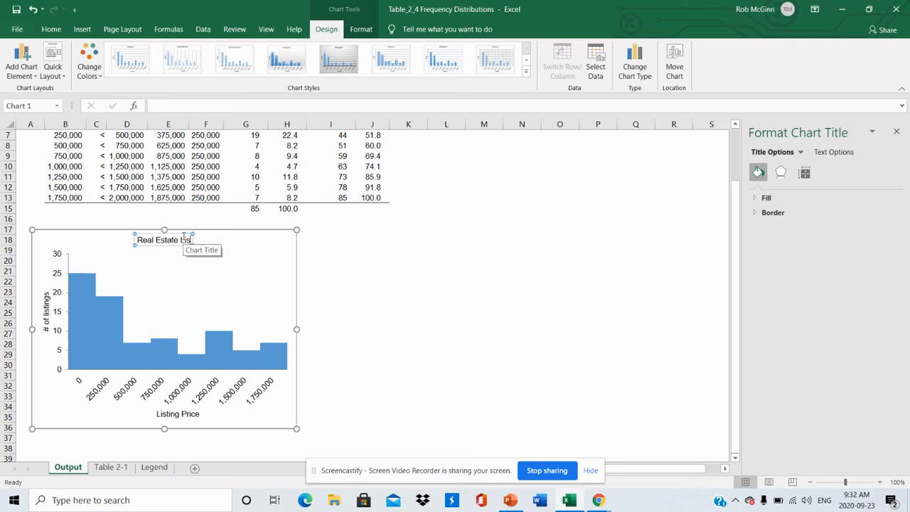
text(tings in BC)
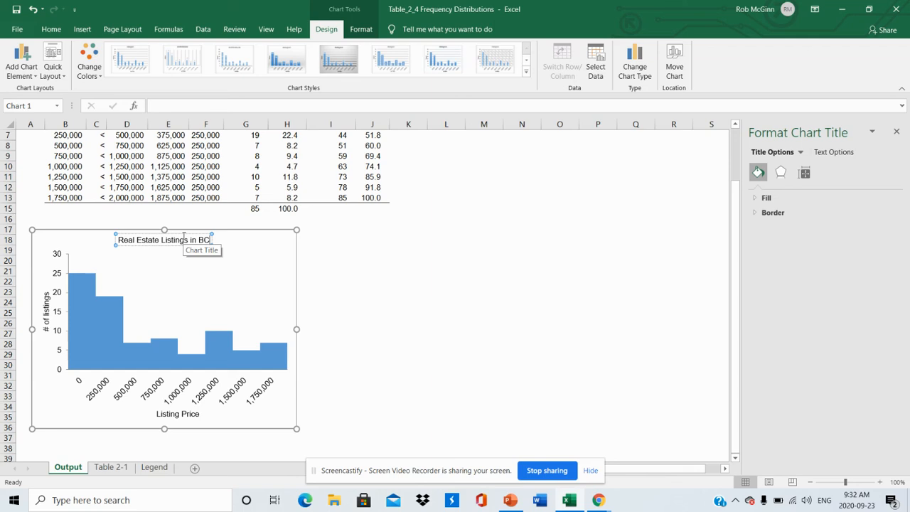
click(361, 271)
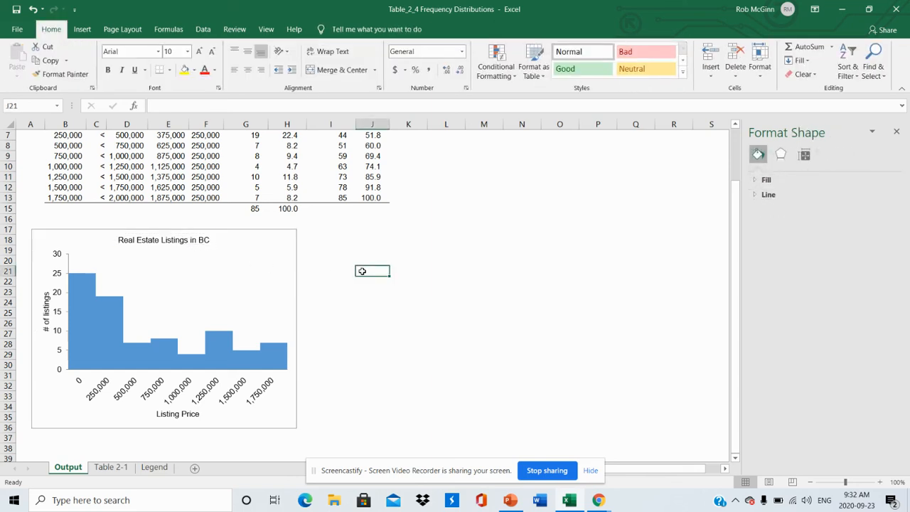